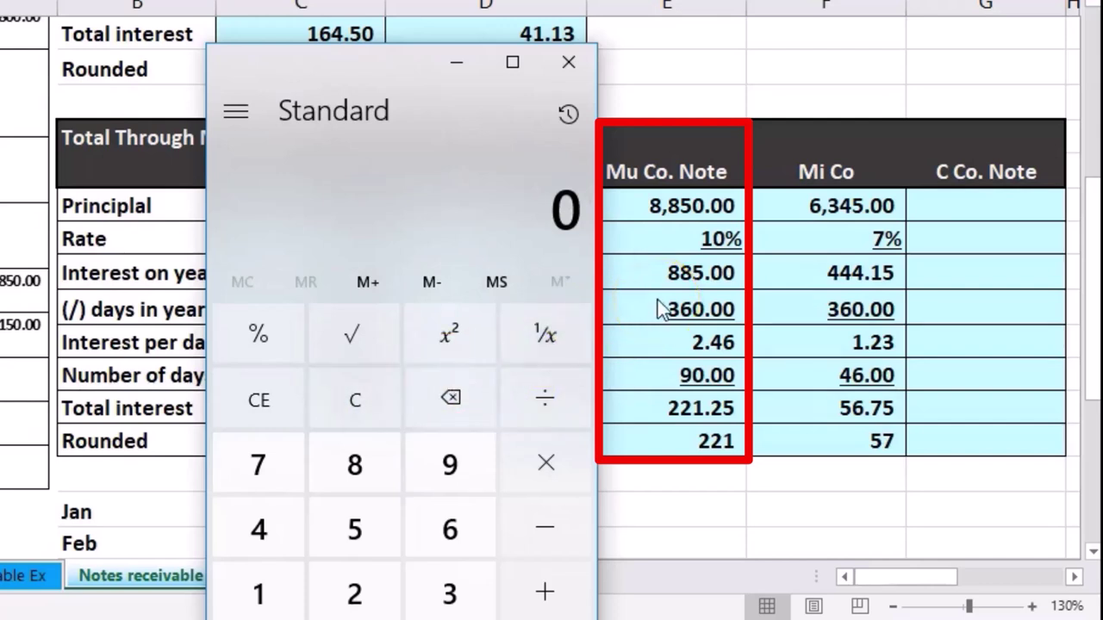
# Calculate the Mu Co. note's three-month interest by dividing the annual interest of 885 by 12 and multiplying by 3
pyautogui.write('996')
pyautogui.press('BackSpace')
pyautogui.press('BackSpace')
pyautogui.press('BackSpace')
pyautogui.write('885')
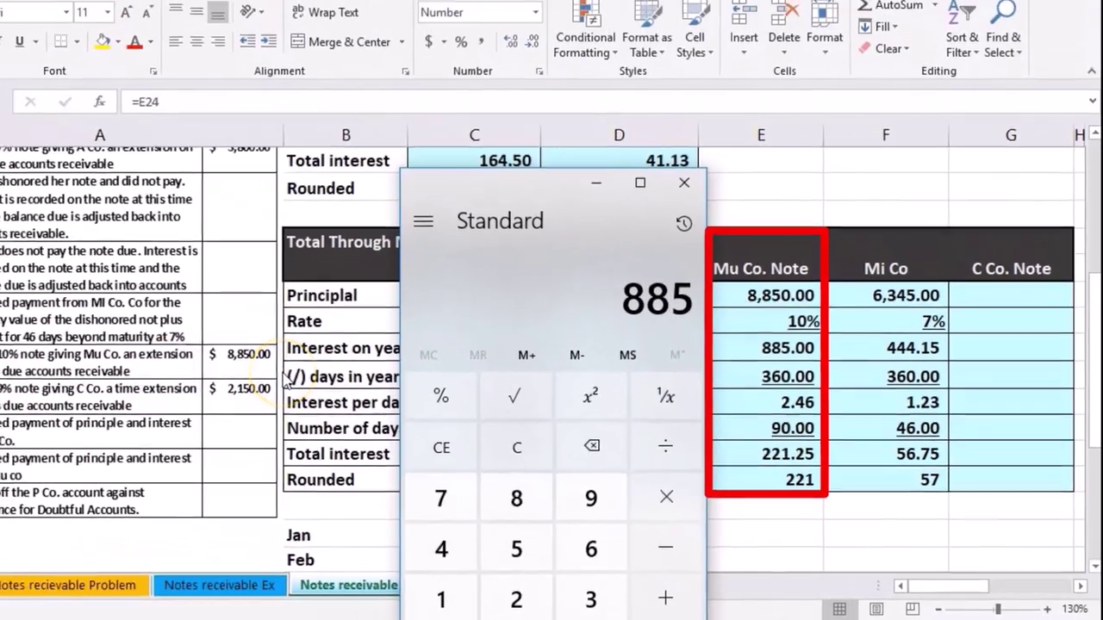
pyautogui.write('/12')
pyautogui.press('Return')
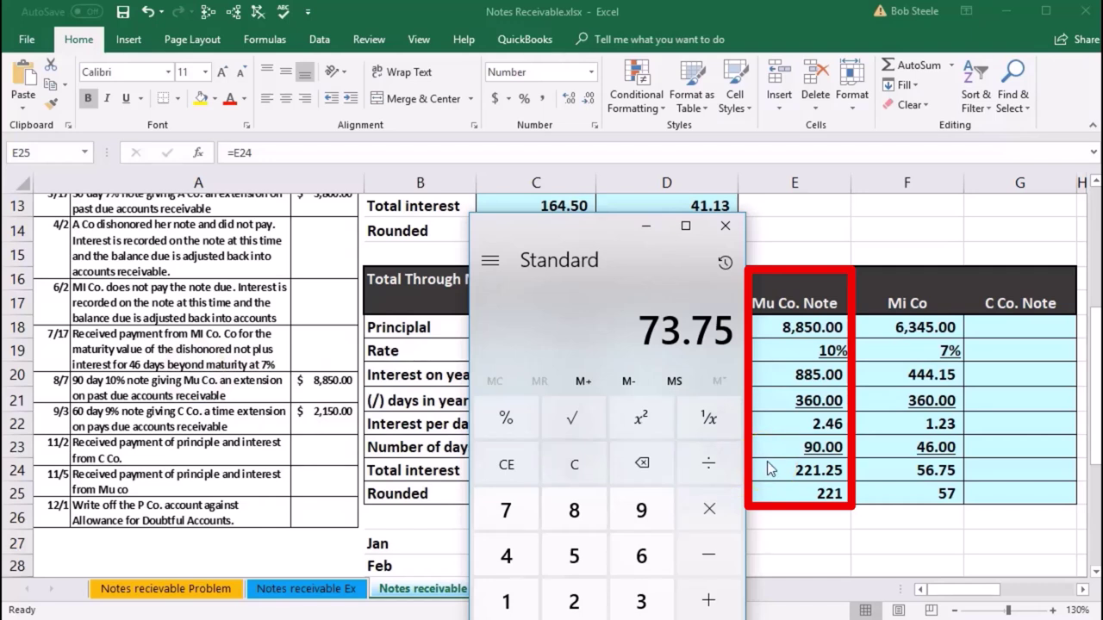
pyautogui.press('*')
pyautogui.press('Return')
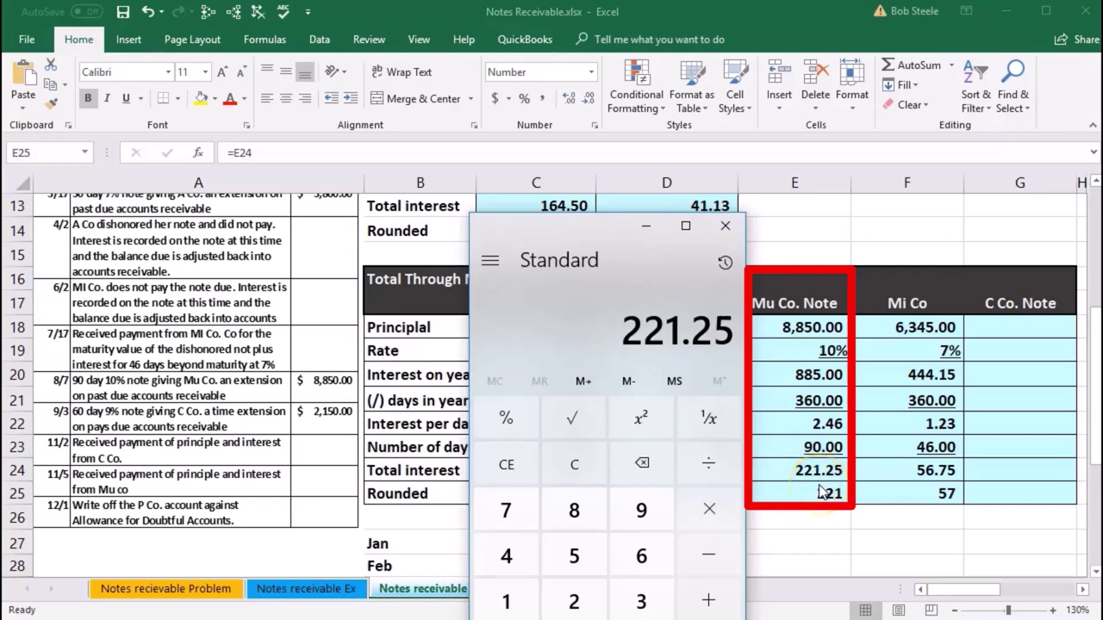
# Clear the calculator and compute the Mu Co. note's fraction of a year by dividing 90 days by 360
pyautogui.click(579, 466)
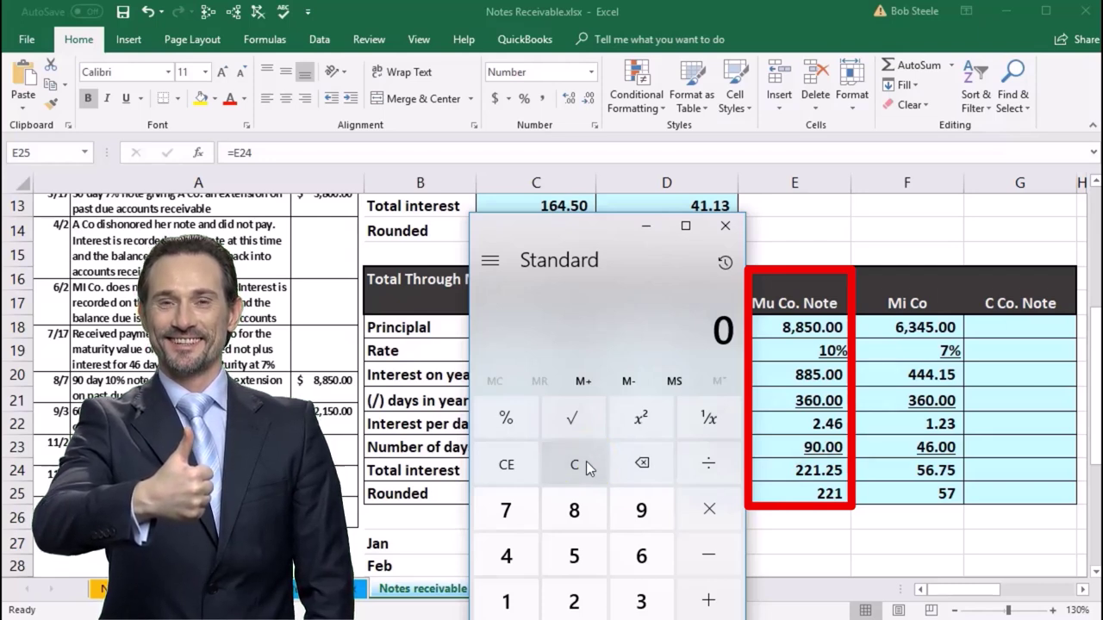
pyautogui.click(787, 487)
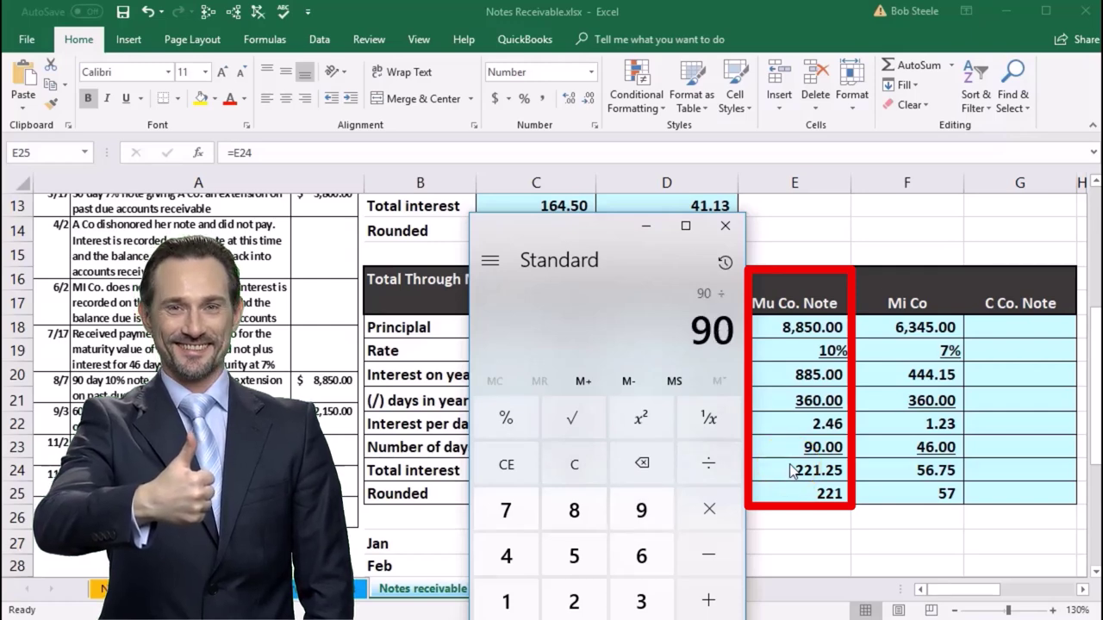
pyautogui.write('360')
pyautogui.press('Return')
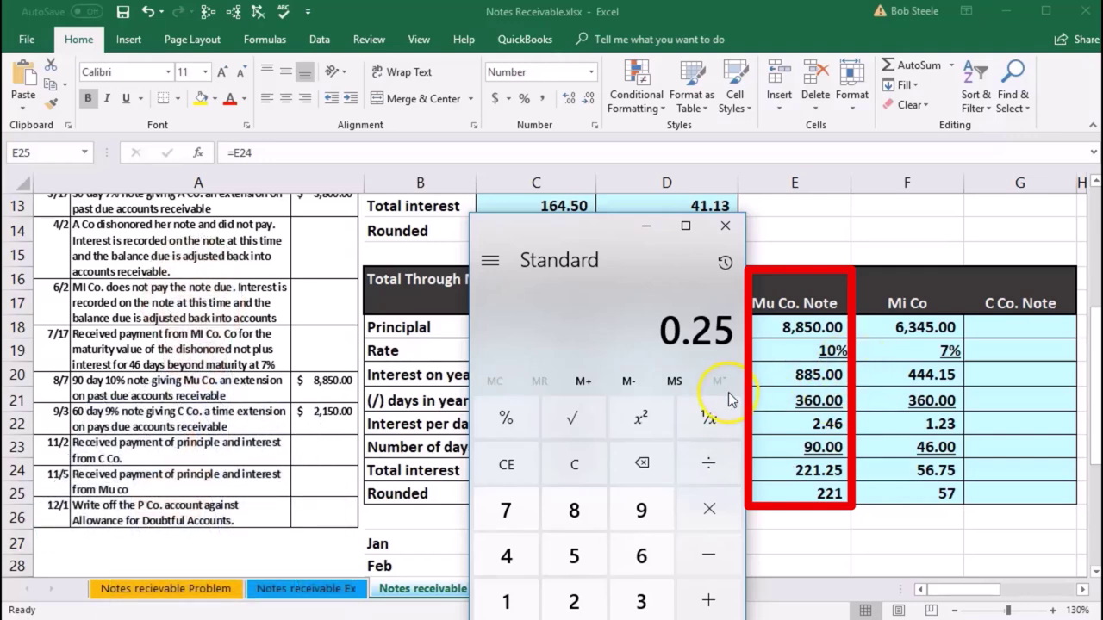
# Cross-check the Mu Co. note's interest by dividing 3 by 12 and multiplying by 885, and close the calculator
pyautogui.click(593, 473)
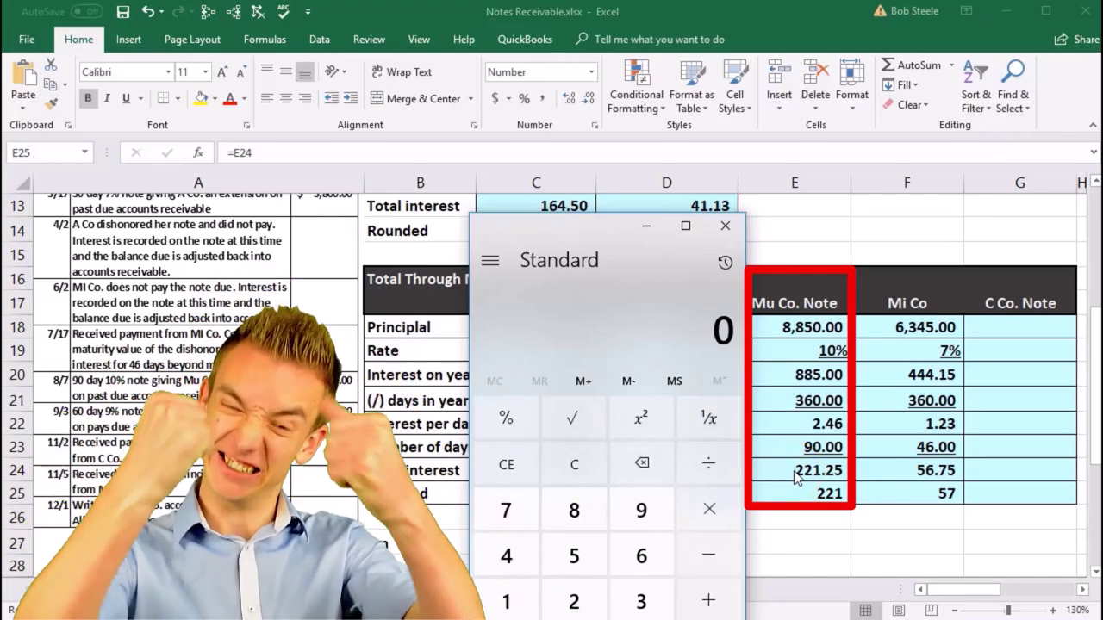
pyautogui.write('3')
pyautogui.press('/')
pyautogui.write('12')
pyautogui.press('Return')
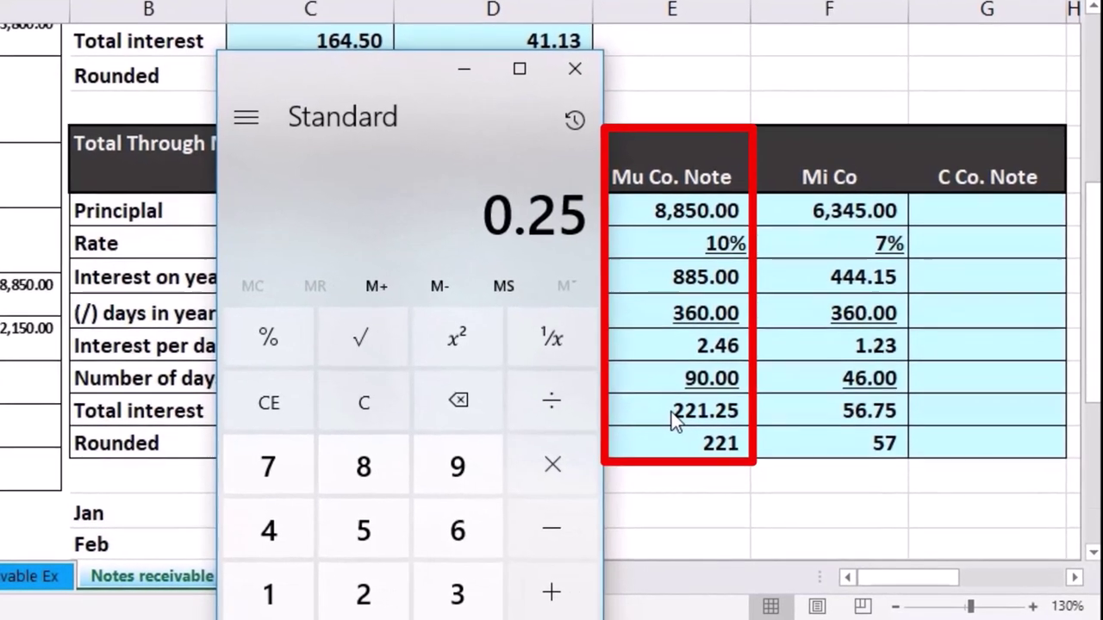
pyautogui.write('*')
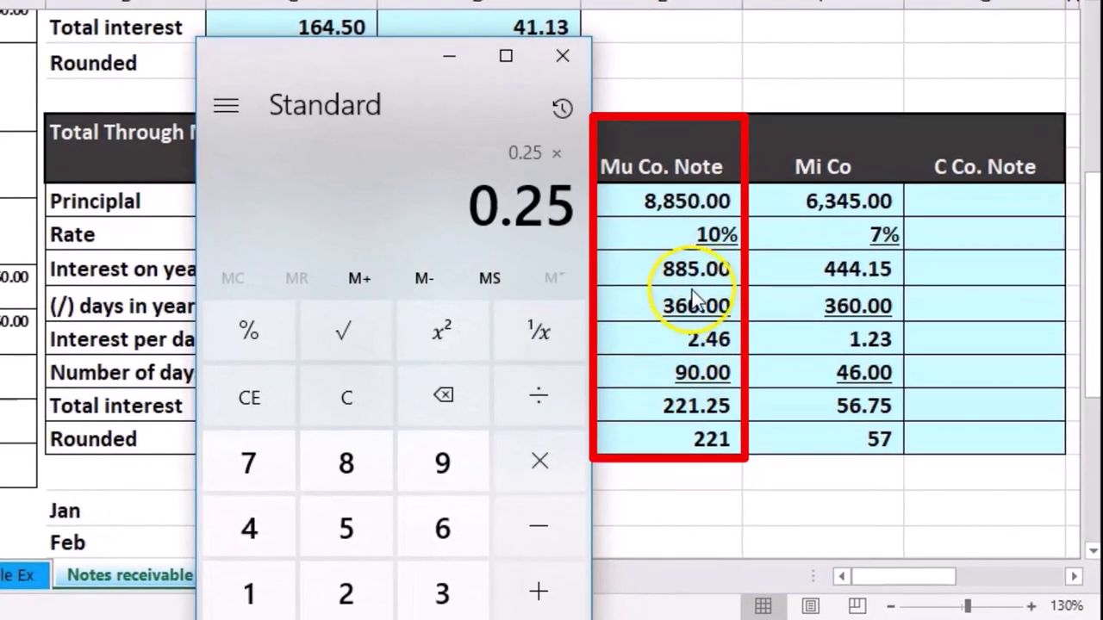
pyautogui.write('885')
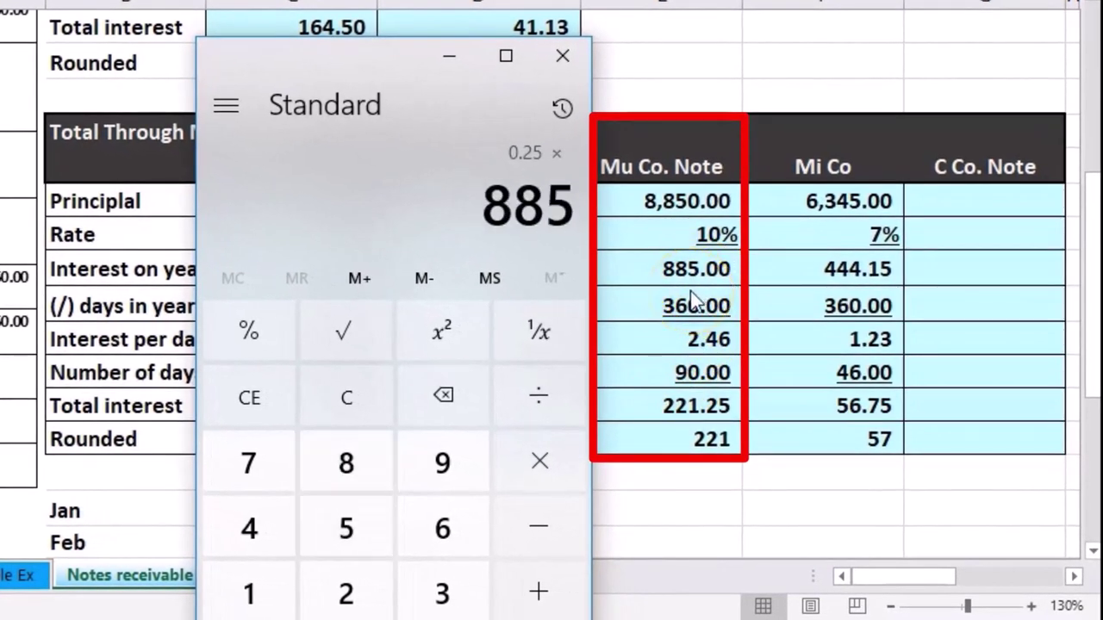
pyautogui.press('Return')
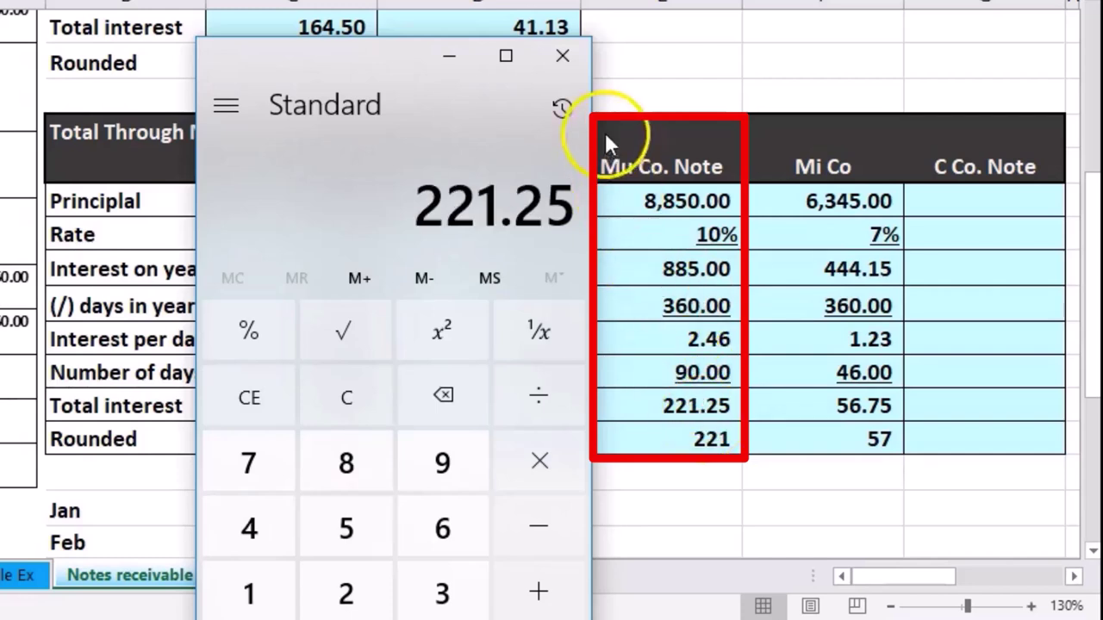
pyautogui.click(577, 53)
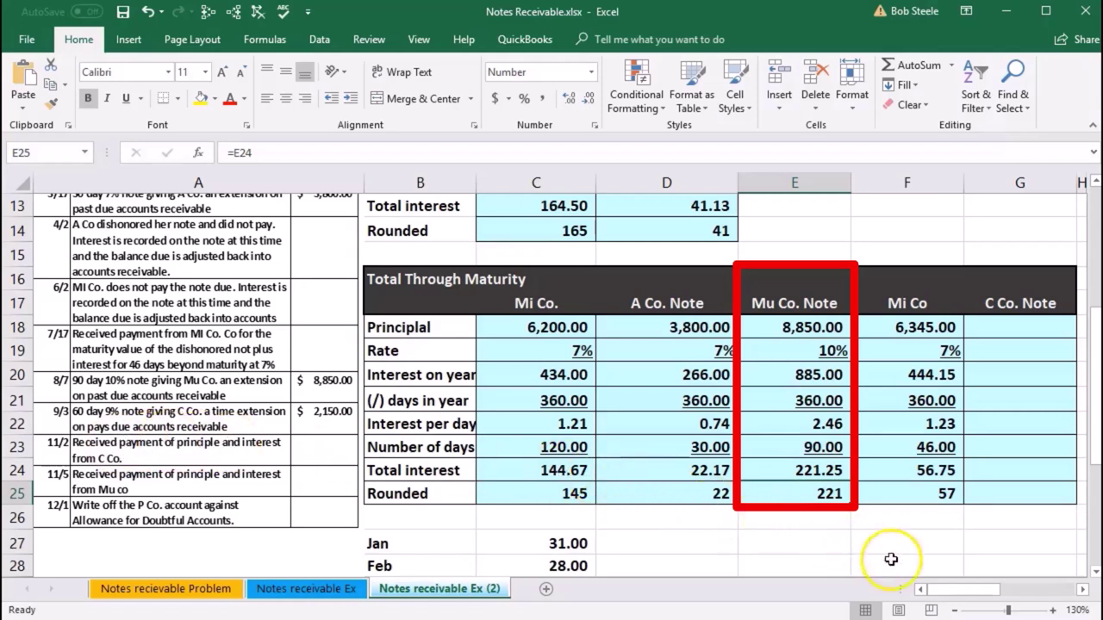
# Examine C Co's beginning balance in the subsidiary ledger and the ending trial balance of accounts receivable
pyautogui.moveTo(945, 591); pyautogui.dragTo(1030, 593)
pyautogui.scroll(1, 997, 521)
pyautogui.scroll(4, 997, 521)
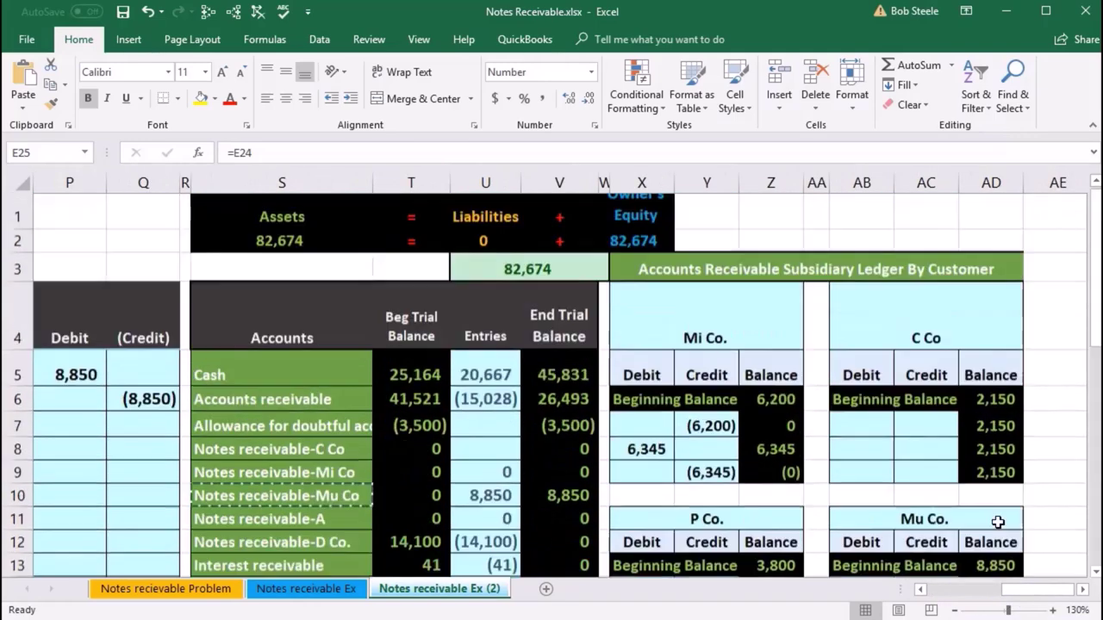
pyautogui.click(991, 405)
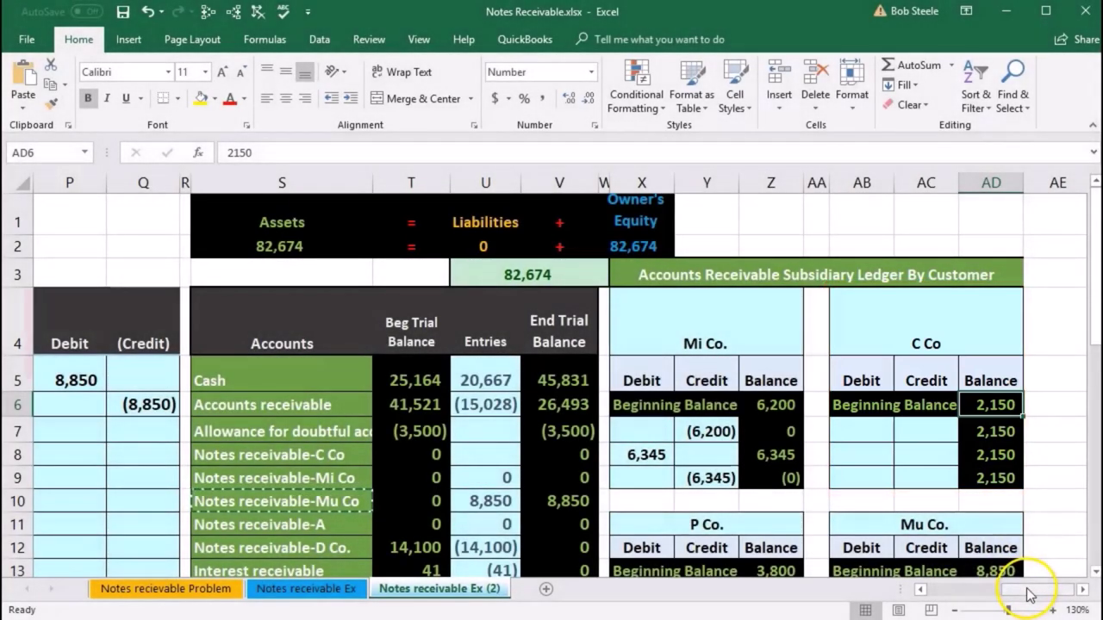
pyautogui.moveTo(1030, 591); pyautogui.dragTo(1014, 593)
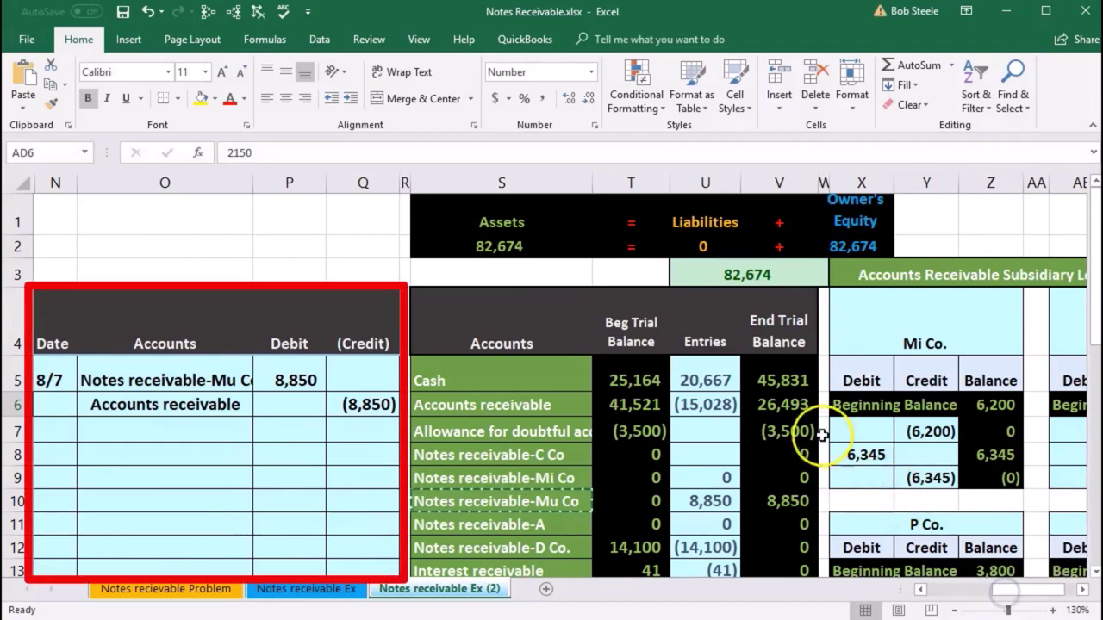
pyautogui.click(786, 405)
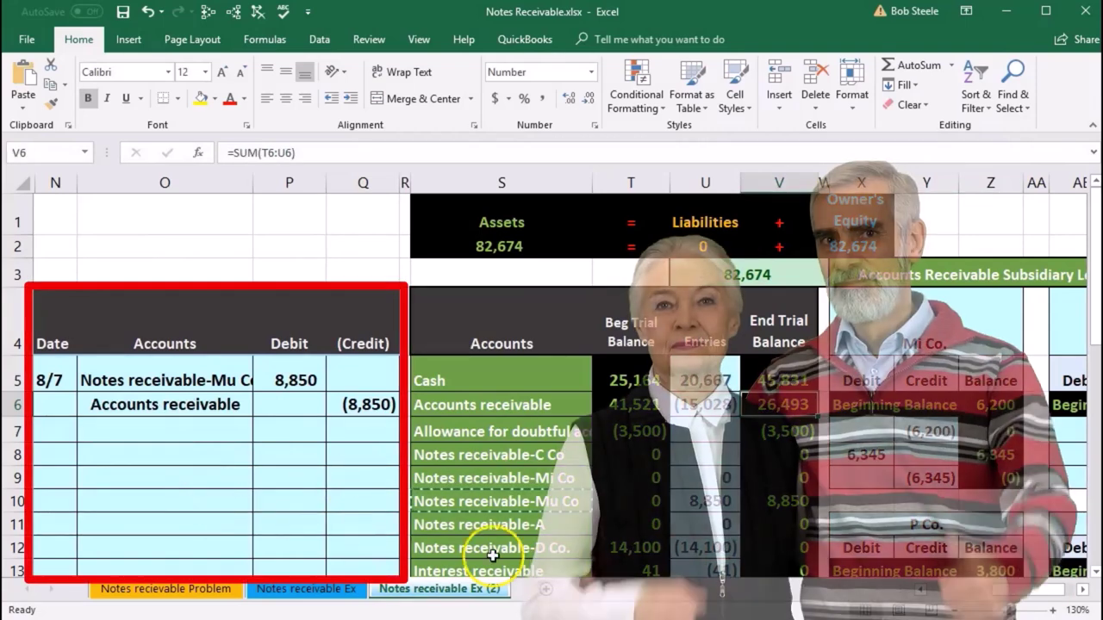
# Enter the date 9/3 in cell N8 to start a new journal entry below the 8/7 entry
pyautogui.click(60, 452)
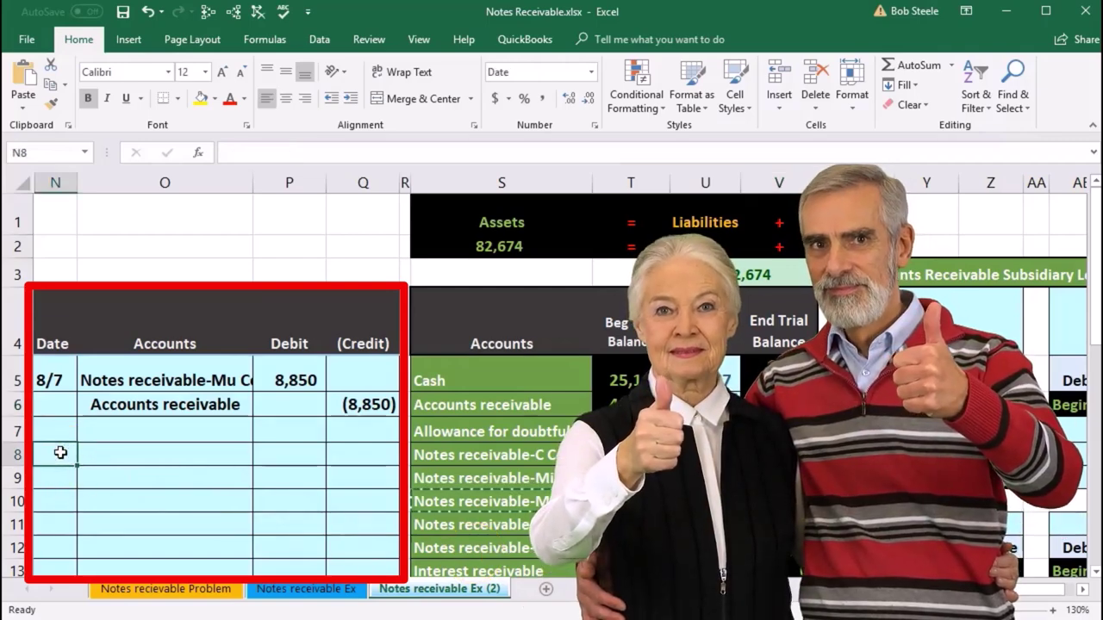
pyautogui.write('9/30')
pyautogui.press('Tab')
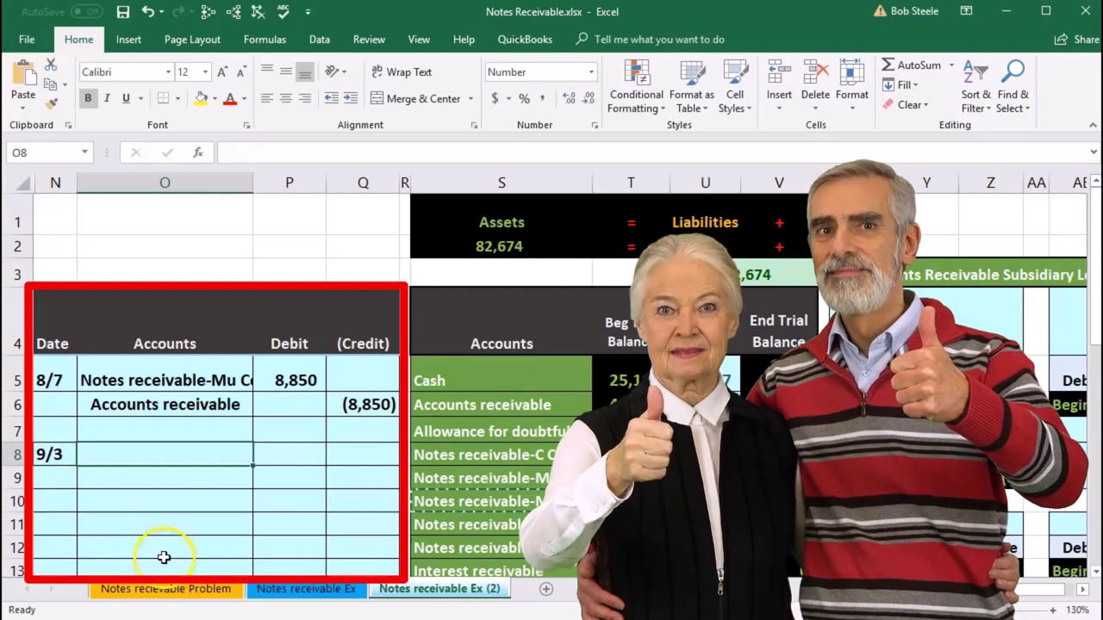
# Copy the Accounts receivable name from the trial balance and paste only its value into cell O9 of the journal entry
pyautogui.click(470, 404)
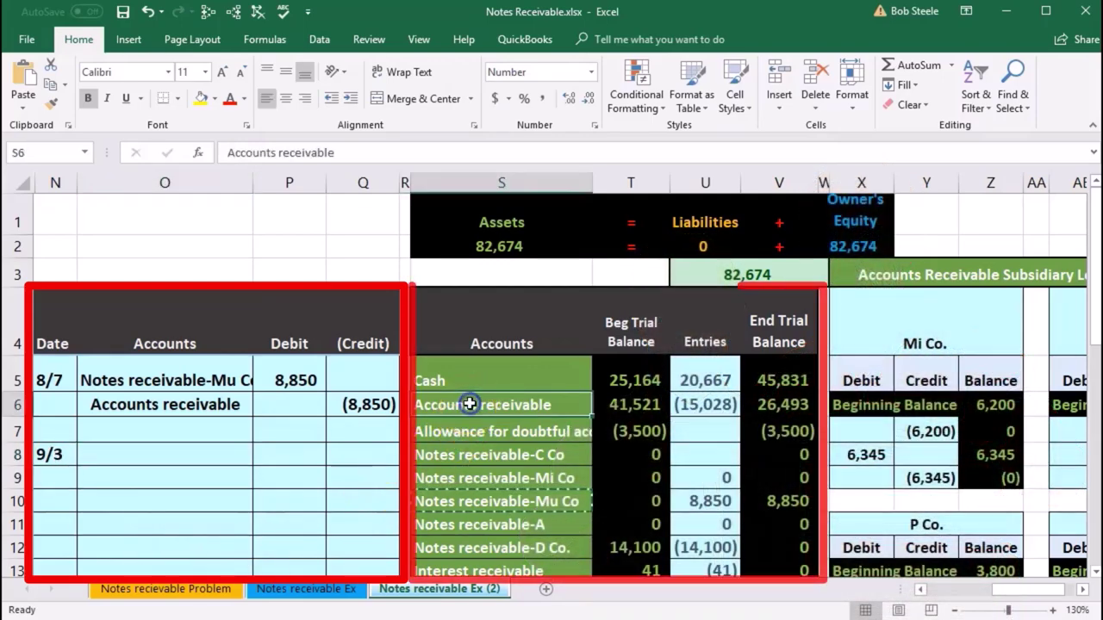
pyautogui.rightClick(560, 406)
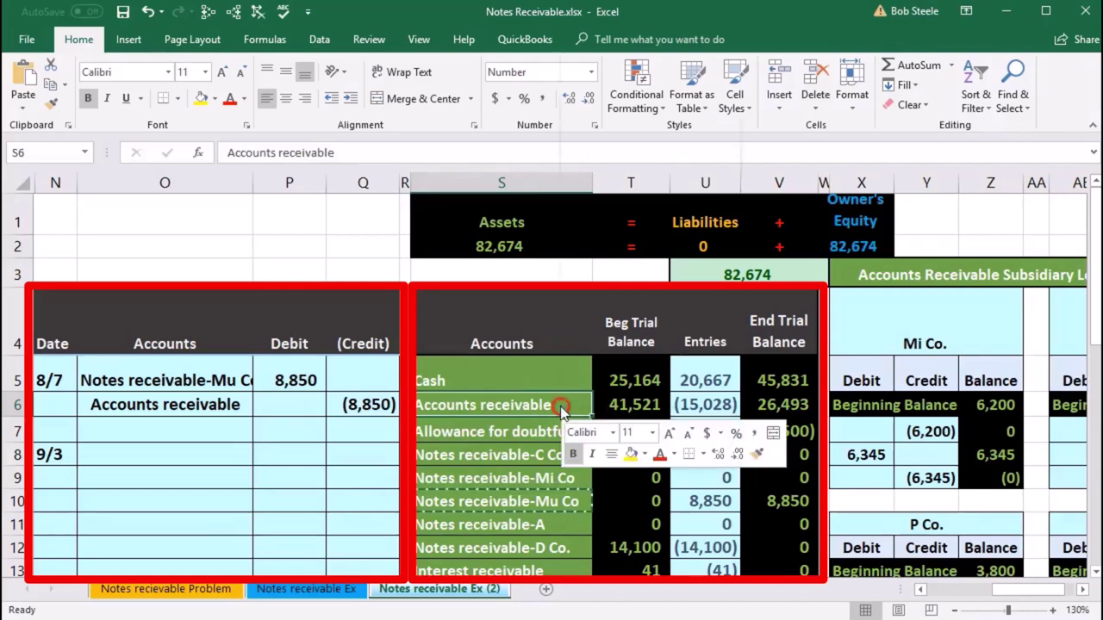
pyautogui.click(600, 52)
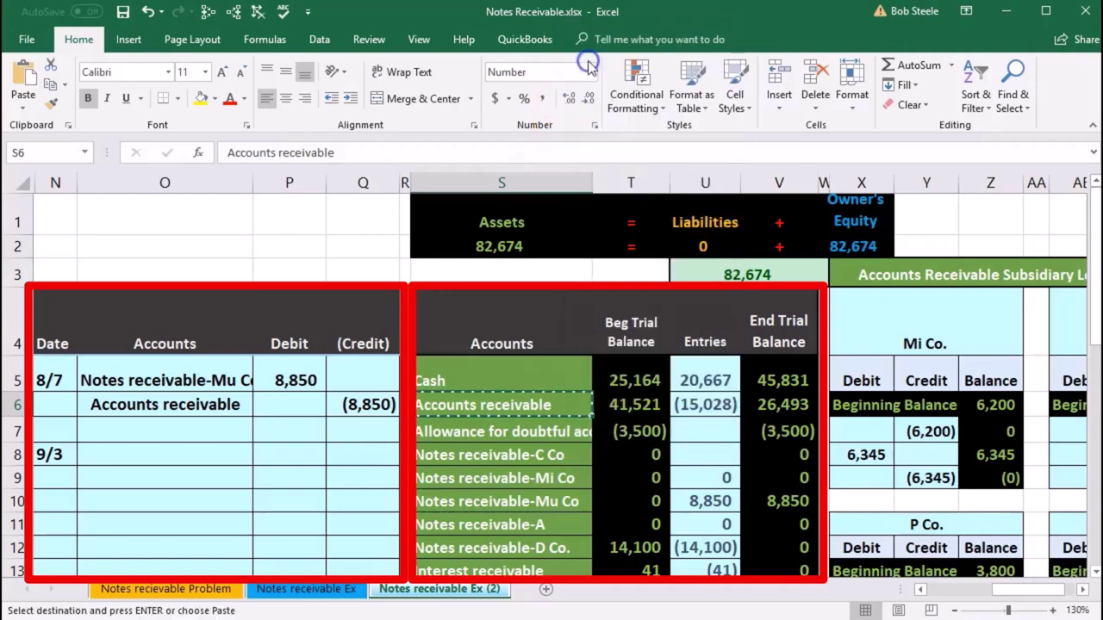
pyautogui.rightClick(103, 483)
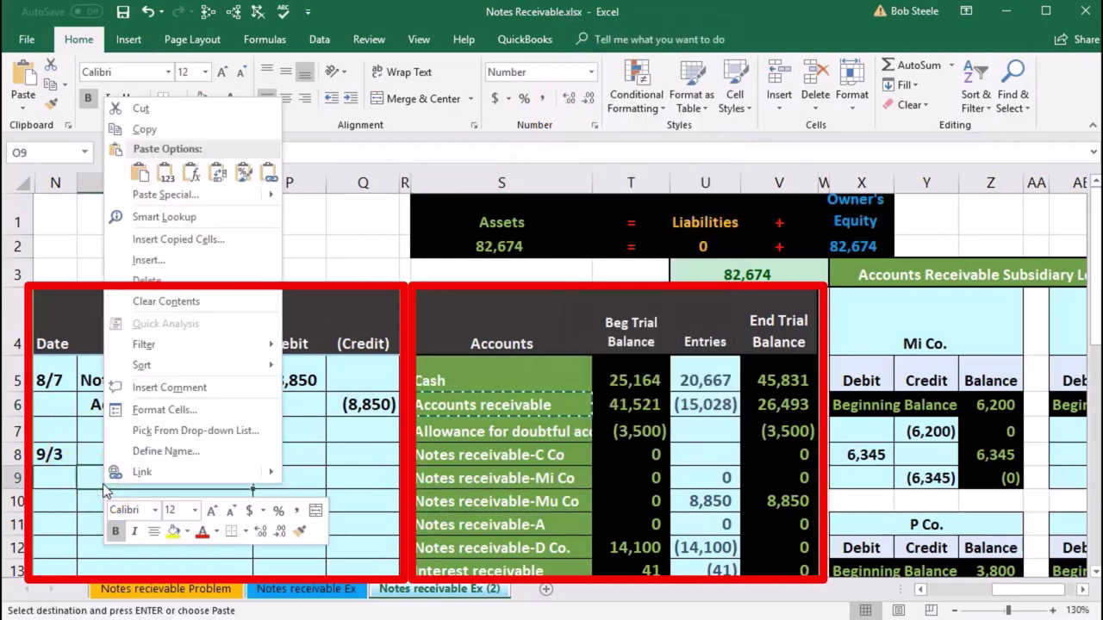
pyautogui.click(172, 183)
# Check C Co's balance in the subsidiary ledger and enter -2150 as the Accounts receivable credit in cell Q9
pyautogui.click(384, 478)
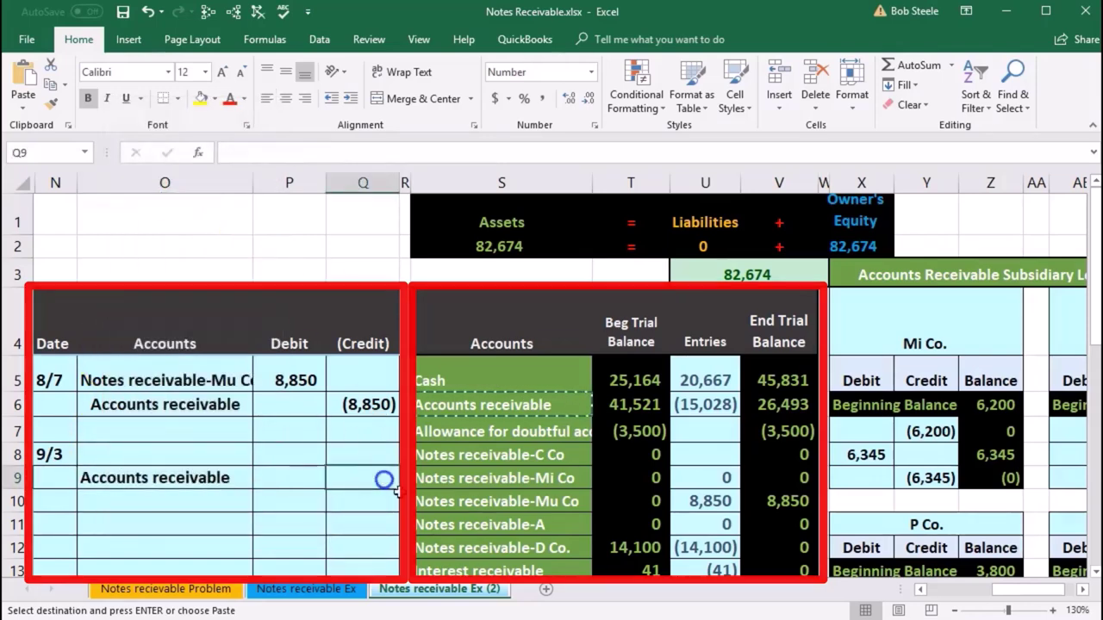
pyautogui.moveTo(999, 591); pyautogui.dragTo(1024, 591)
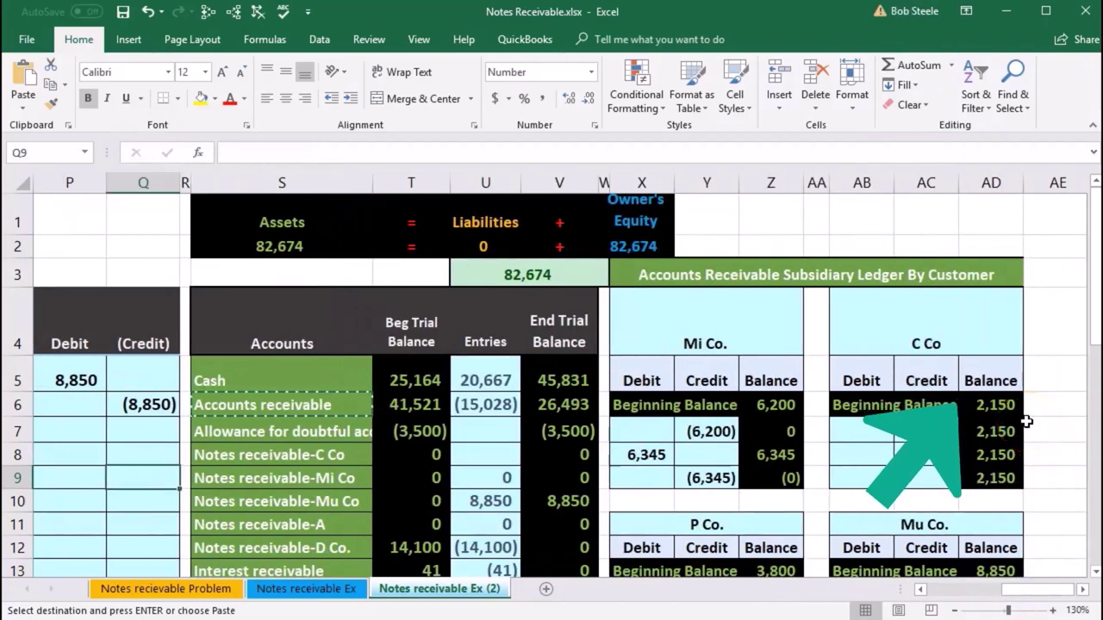
pyautogui.moveTo(992, 590); pyautogui.dragTo(985, 589)
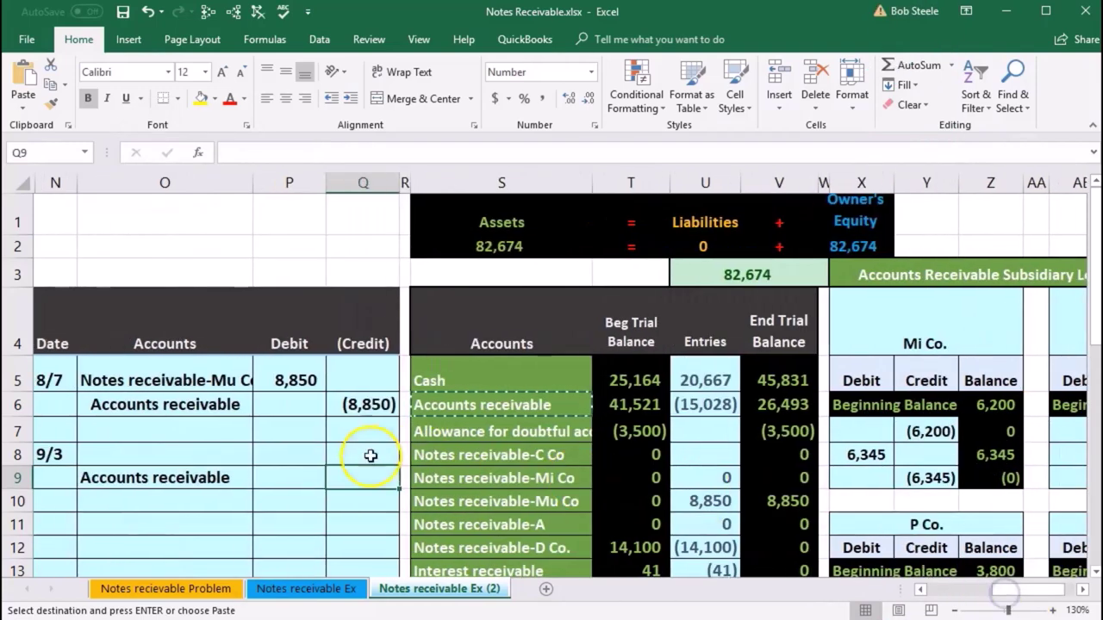
pyautogui.write('-2150')
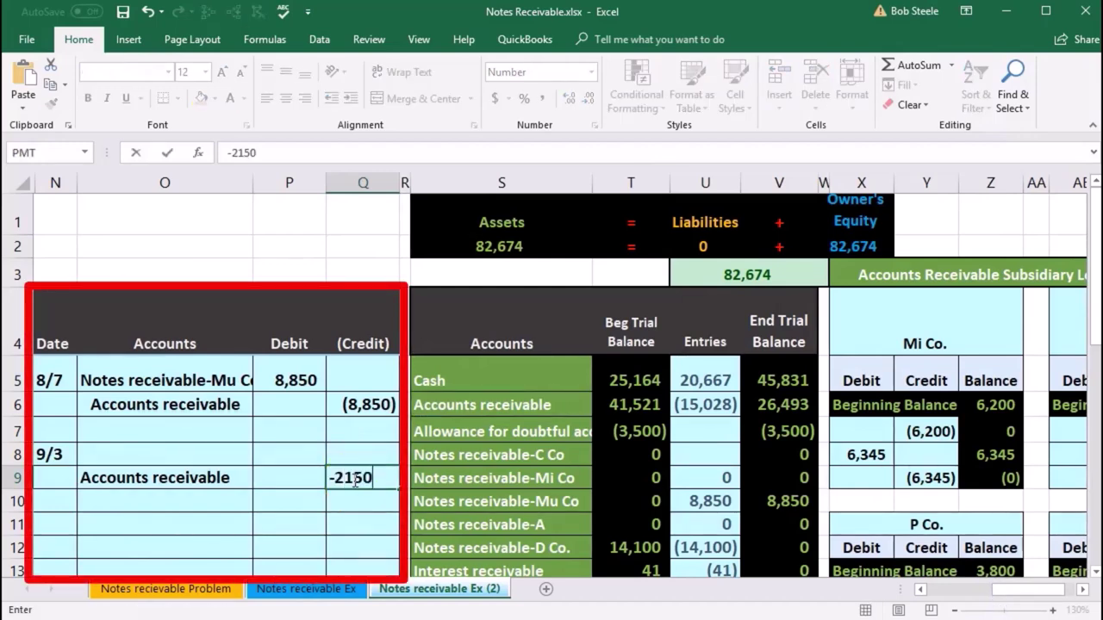
pyautogui.press('Return')
# Fill the debit in cell P8 with a formula that references the negative of the credit in Q9
pyautogui.press('Up')
pyautogui.press('Up')
pyautogui.press('Left')
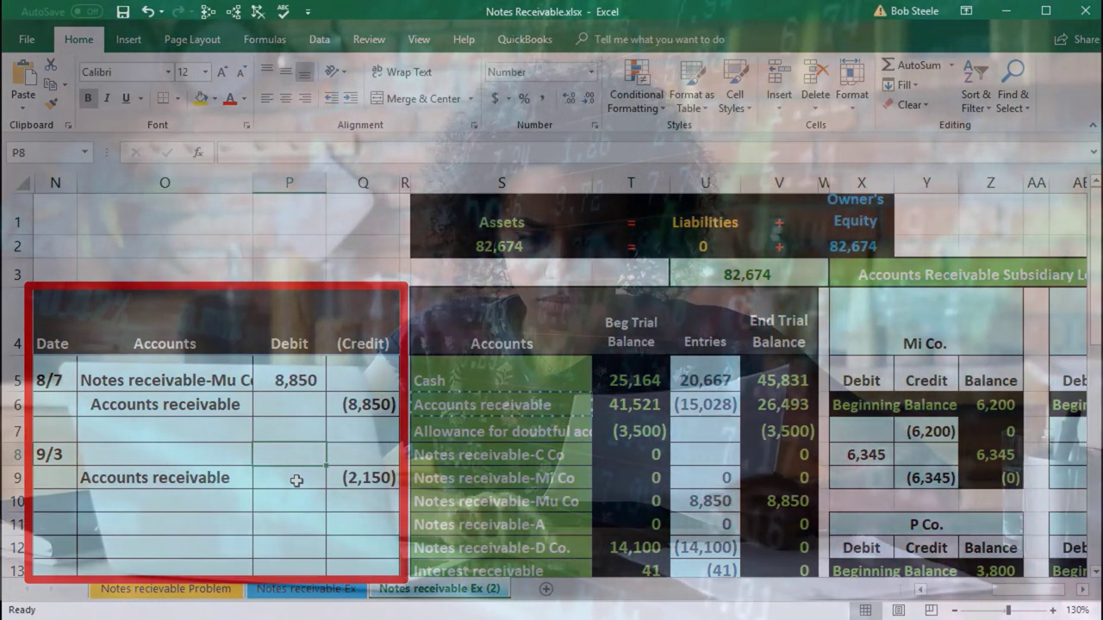
pyautogui.write('-')
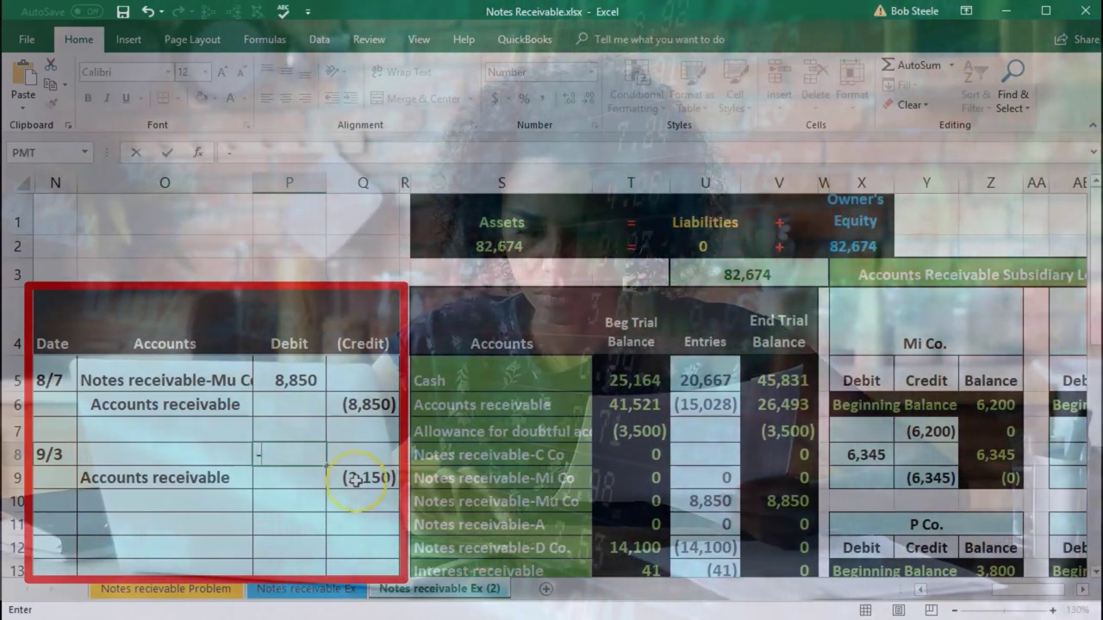
pyautogui.click(355, 480)
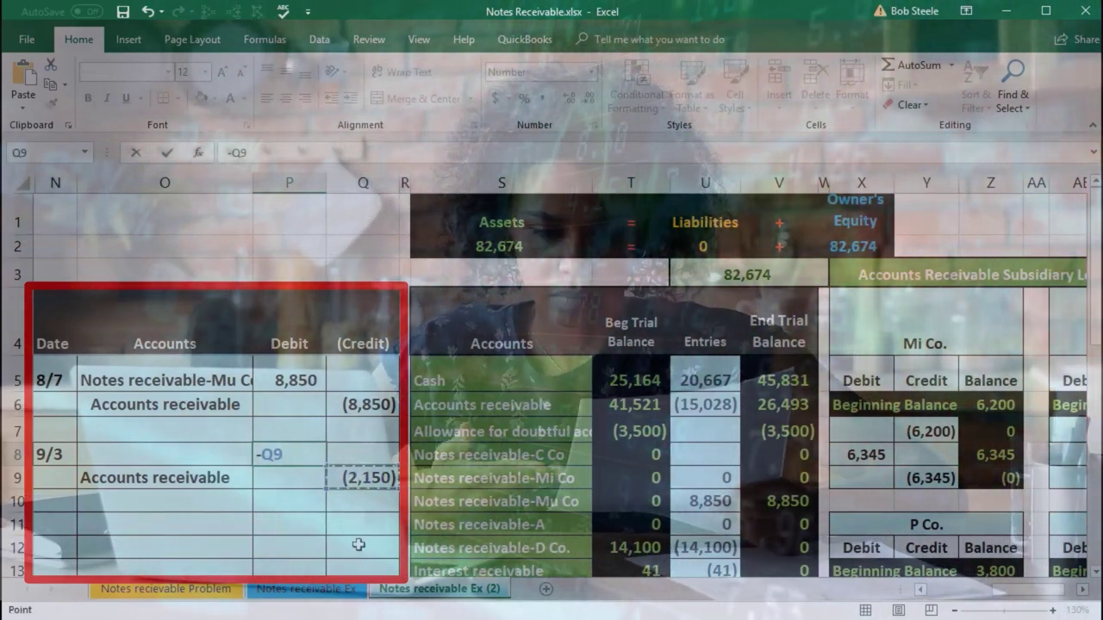
pyautogui.press('Return')
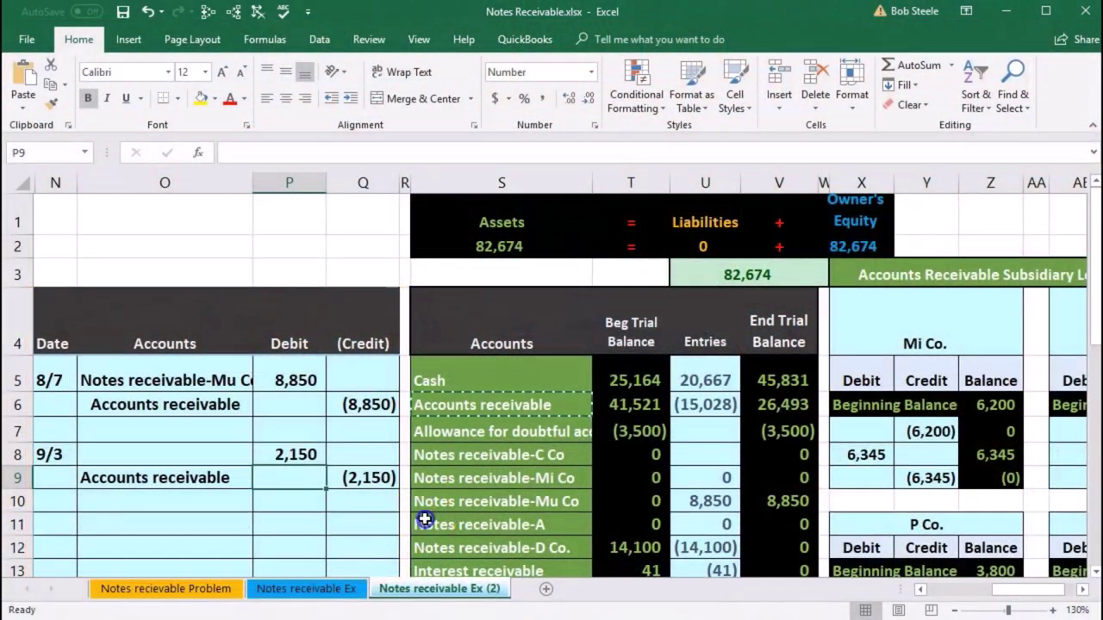
# Copy the Notes receivable-C Co name from the trial balance and paste only its value into cell O8 beside the debit
pyautogui.click(425, 519)
pyautogui.scroll(-1, 425, 519)
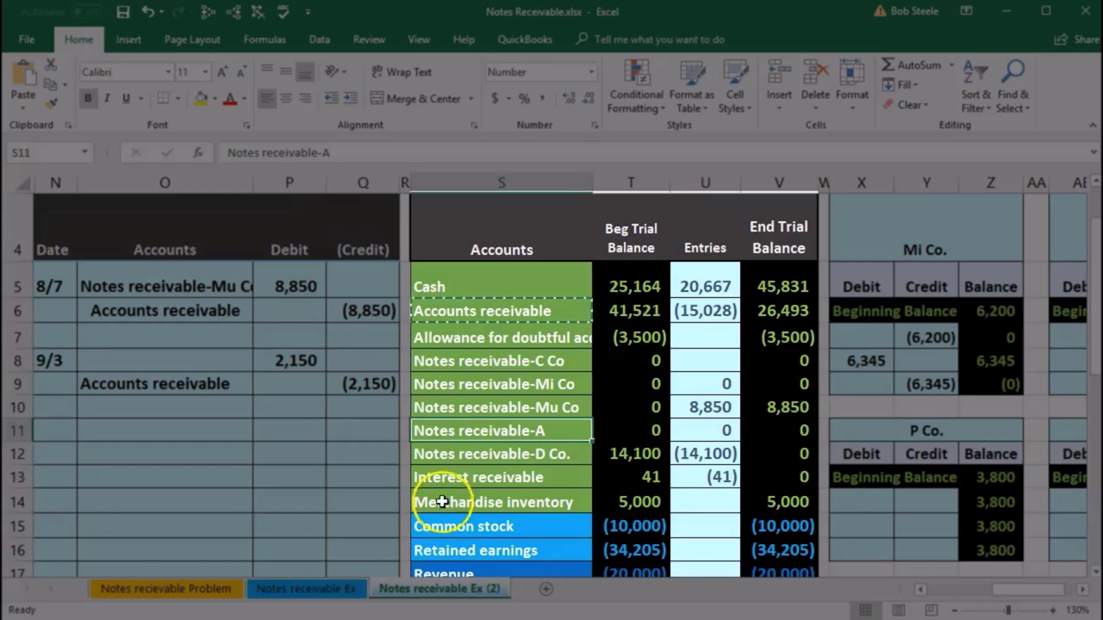
pyautogui.rightClick(496, 361)
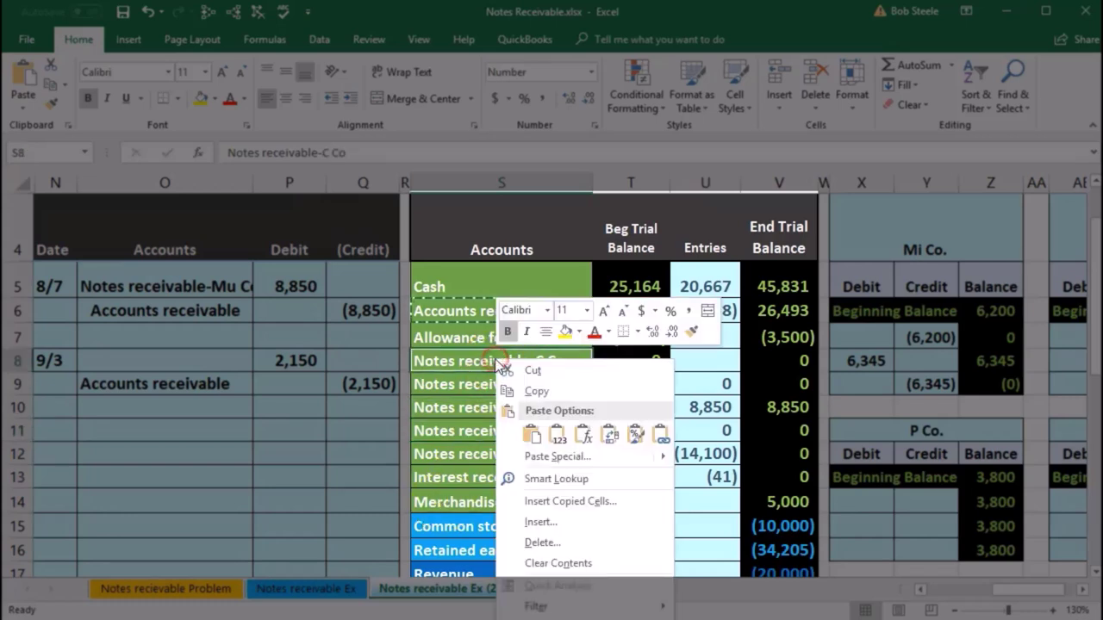
pyautogui.click(514, 393)
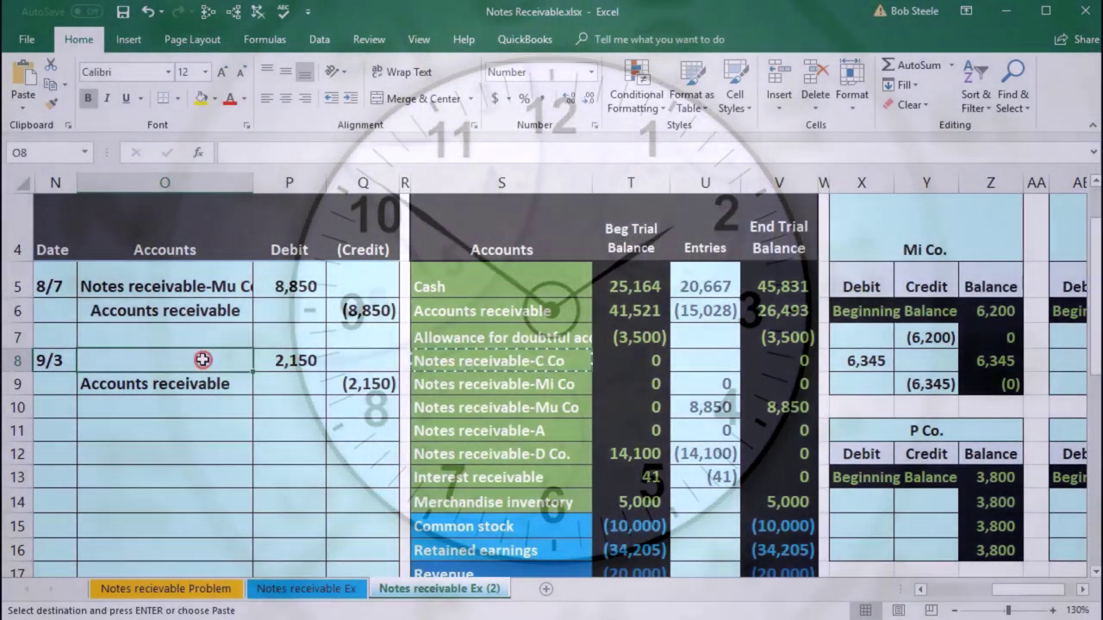
pyautogui.rightClick(202, 360)
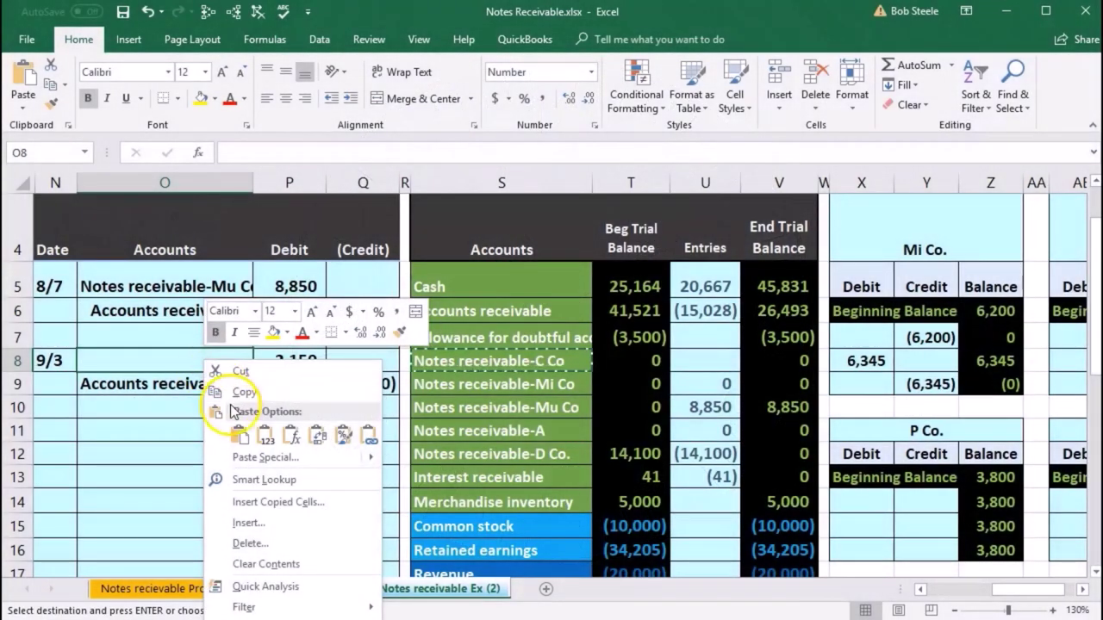
pyautogui.click(265, 436)
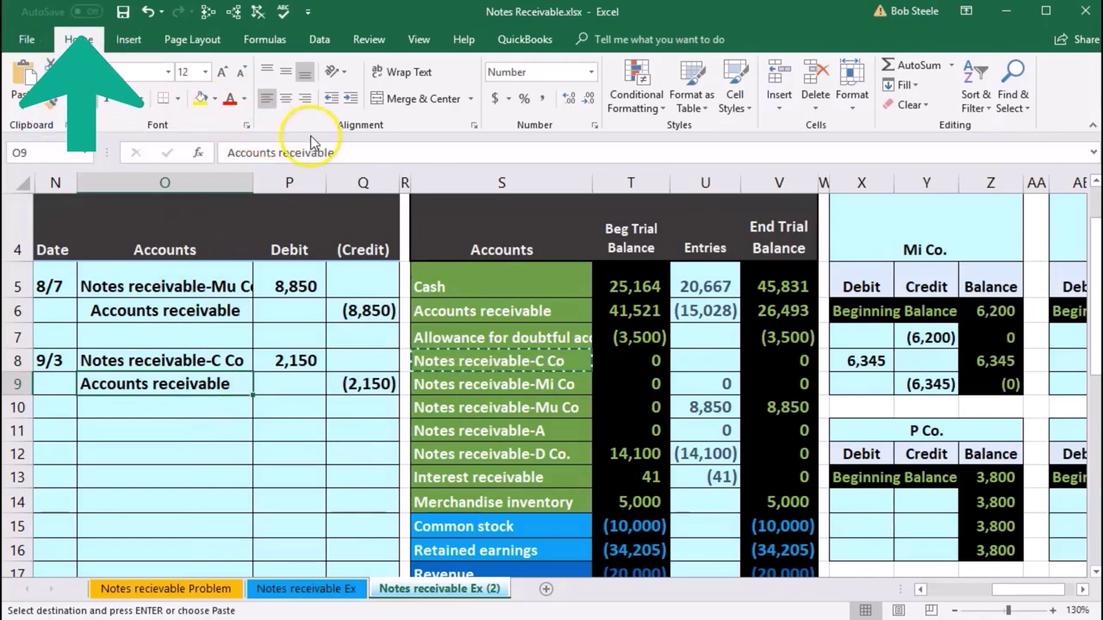
# Indent the Accounts receivable name in cell O9 of the 9/3 journal entry
pyautogui.click(351, 98)
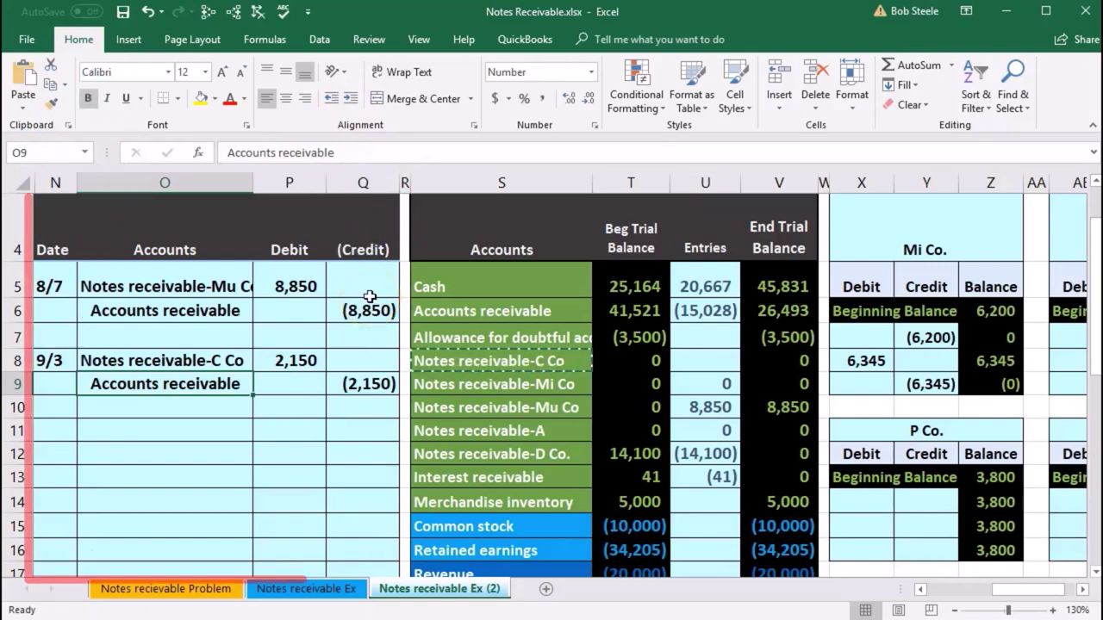
# Post the 9/3 debit to the Notes receivable-C Co row of the trial balance with a formula in U8 referencing P8
pyautogui.moveTo(192, 360); pyautogui.dragTo(289, 355)
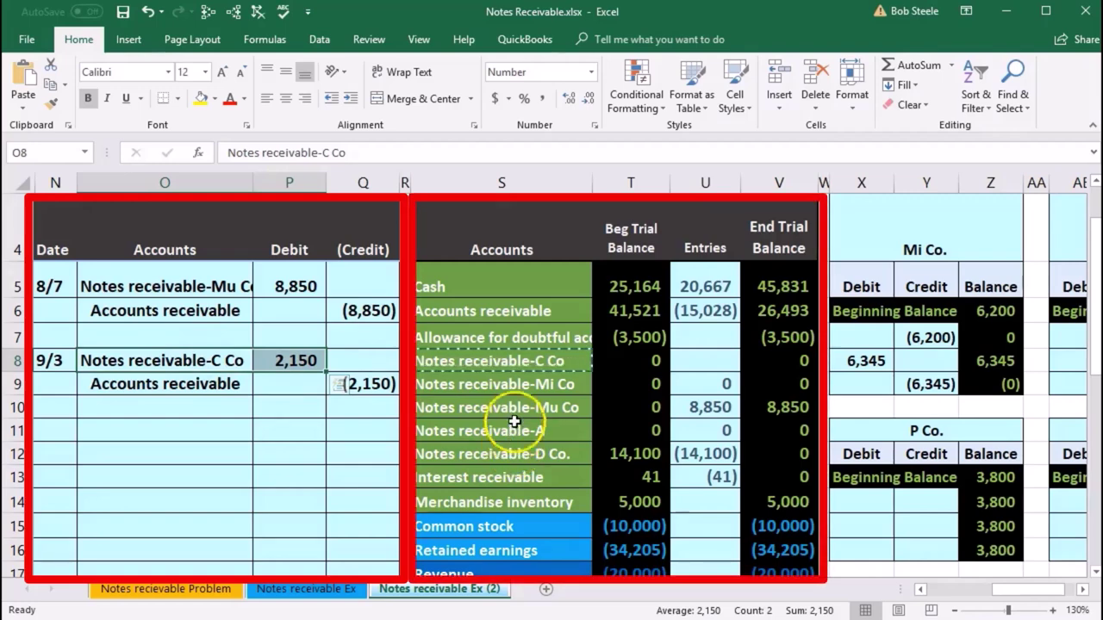
pyautogui.click(527, 360)
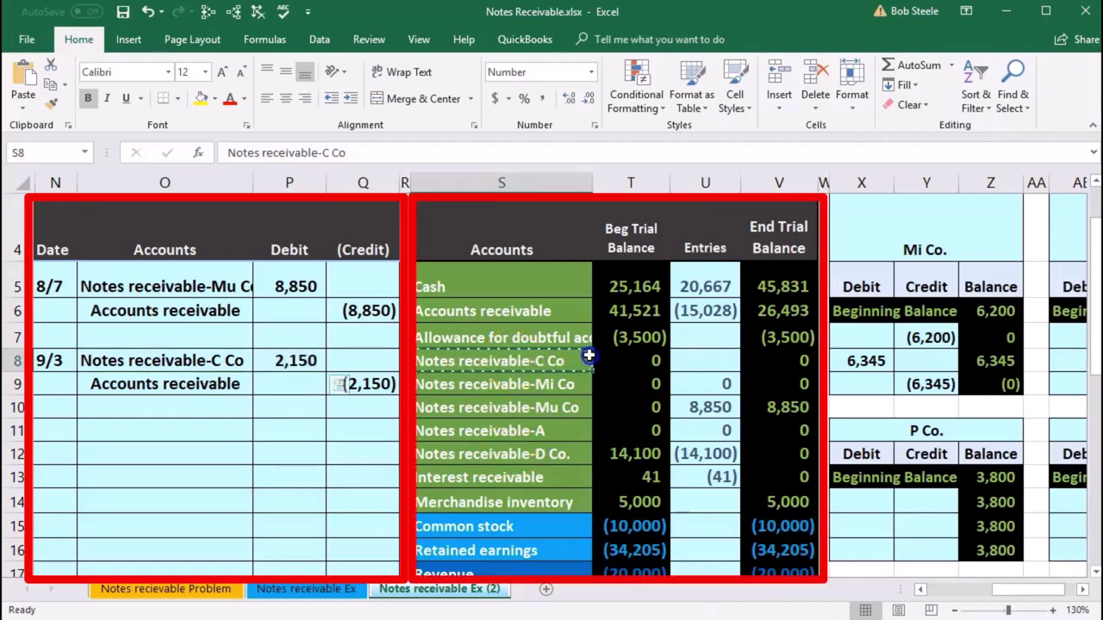
pyautogui.moveTo(588, 356); pyautogui.dragTo(665, 357)
pyautogui.click(694, 356)
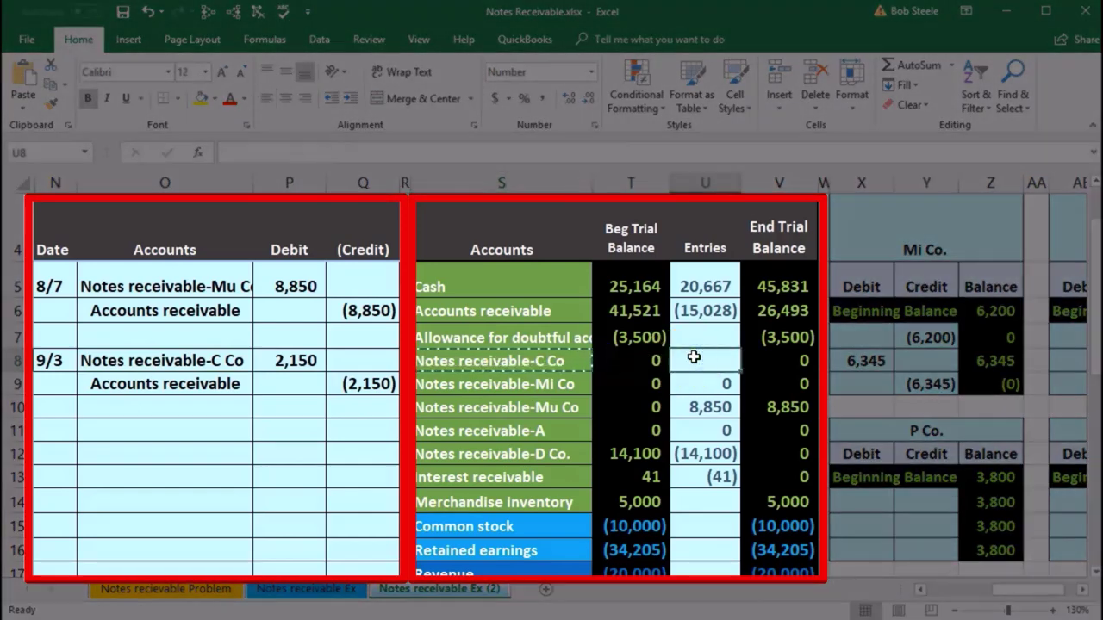
pyautogui.write('=')
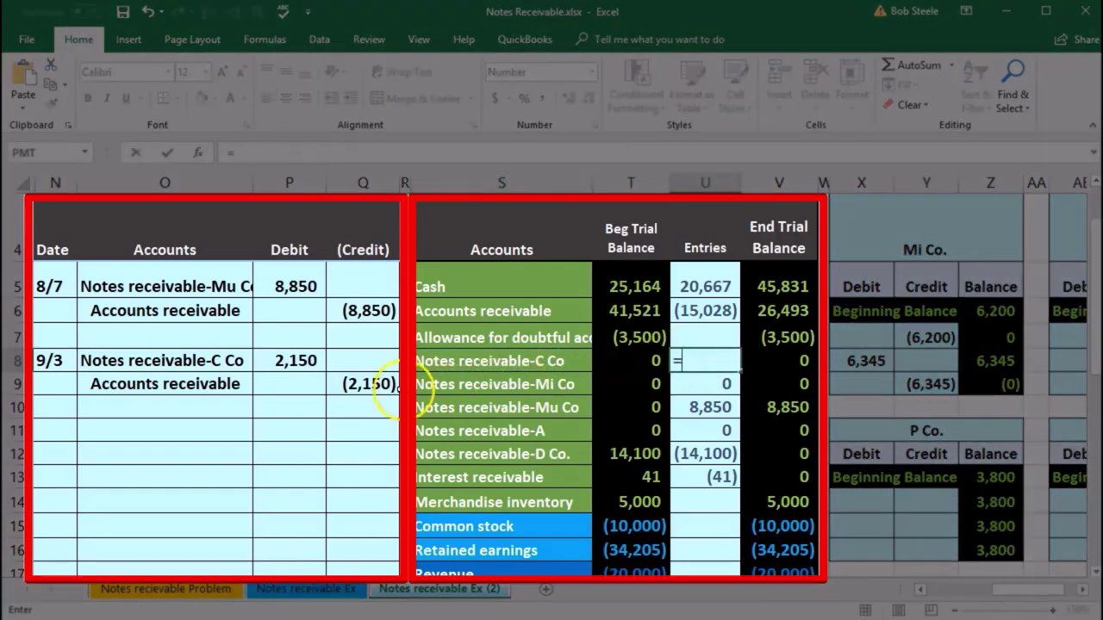
pyautogui.click(309, 365)
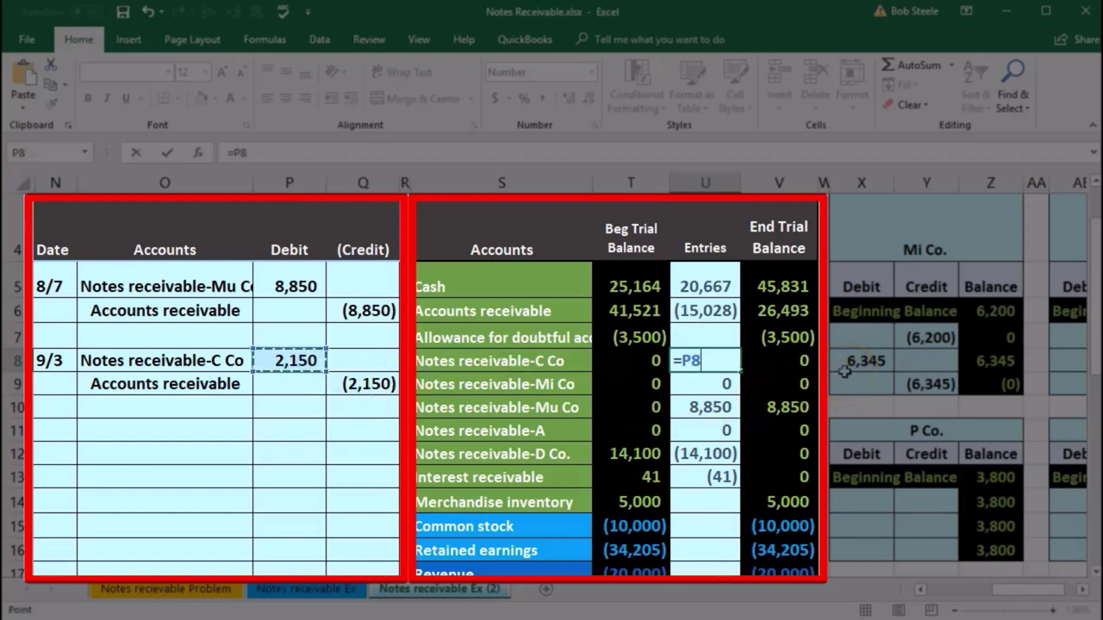
pyautogui.press('Return')
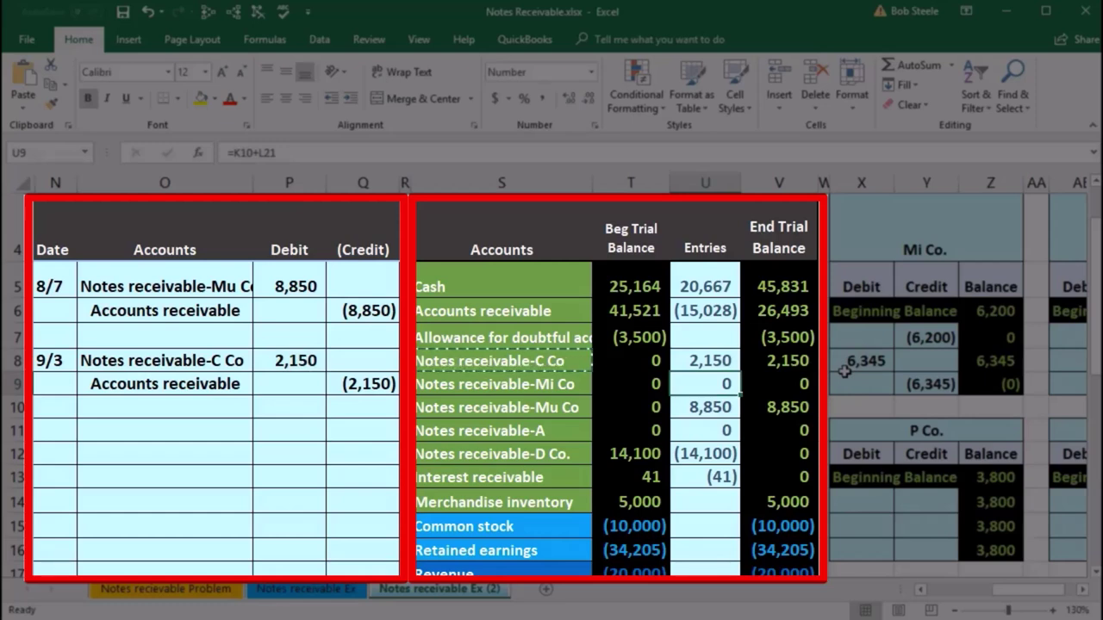
# Post the 9/3 credit to Accounts receivable in the trial balance by adding Q9 to the end of the formula in U6
pyautogui.moveTo(243, 390); pyautogui.dragTo(329, 393)
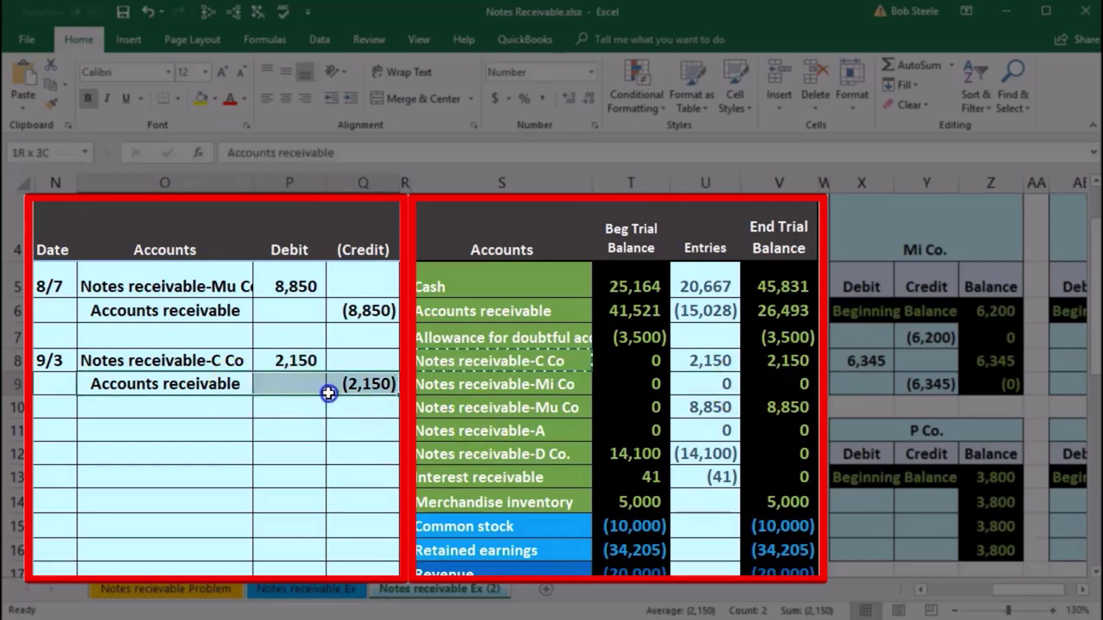
pyautogui.moveTo(395, 382); pyautogui.dragTo(395, 382)
pyautogui.moveTo(495, 317); pyautogui.dragTo(620, 316)
pyautogui.click(695, 303)
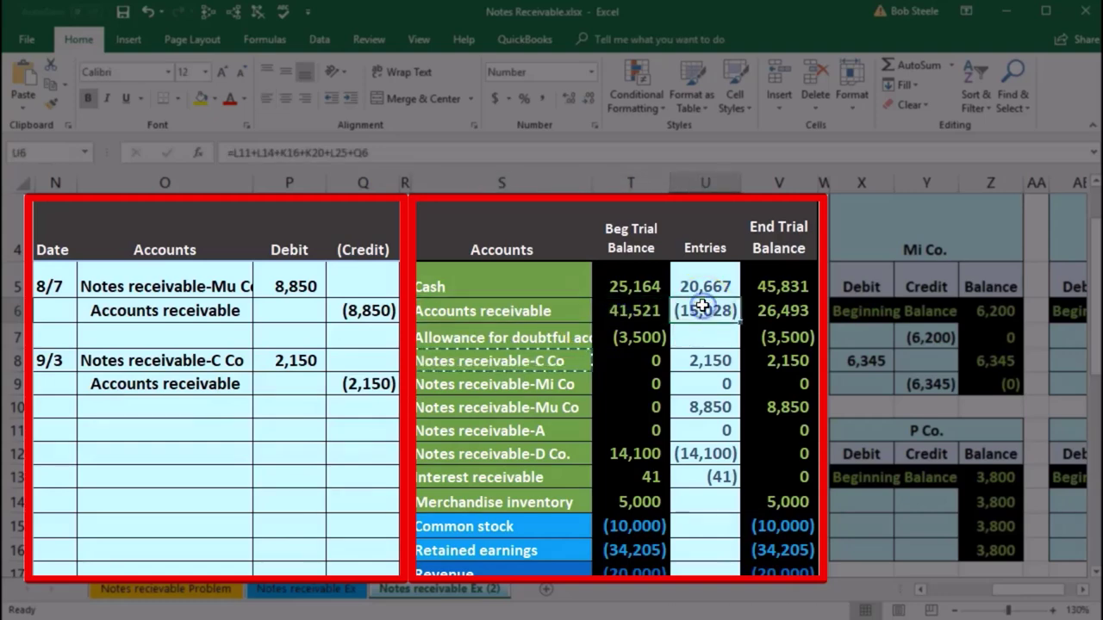
pyautogui.doubleClick(703, 306)
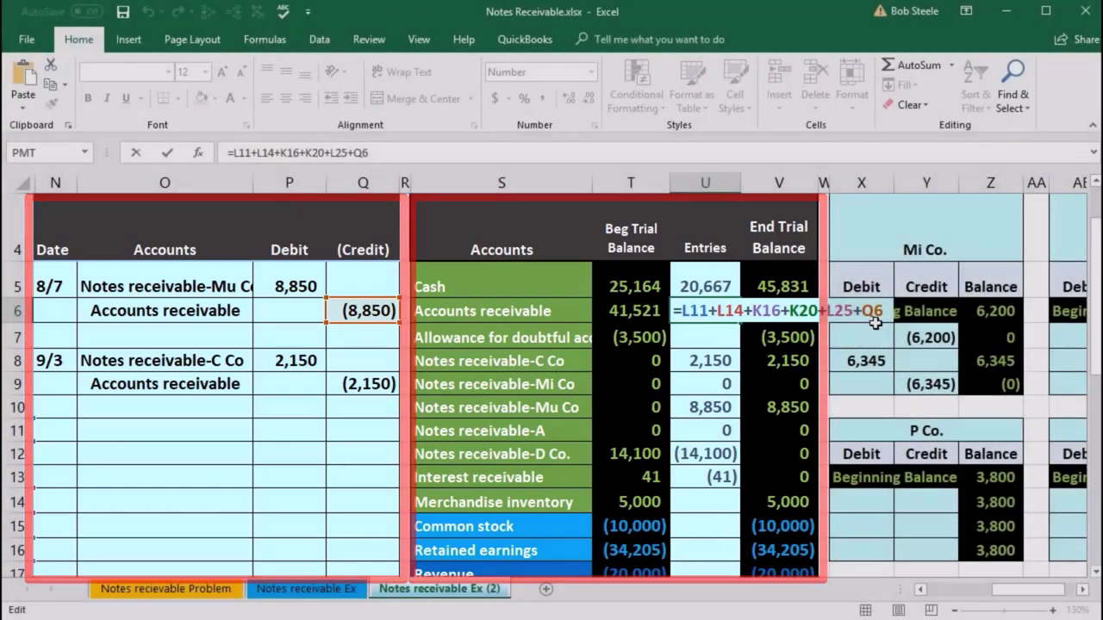
pyautogui.write('+')
pyautogui.click(370, 384)
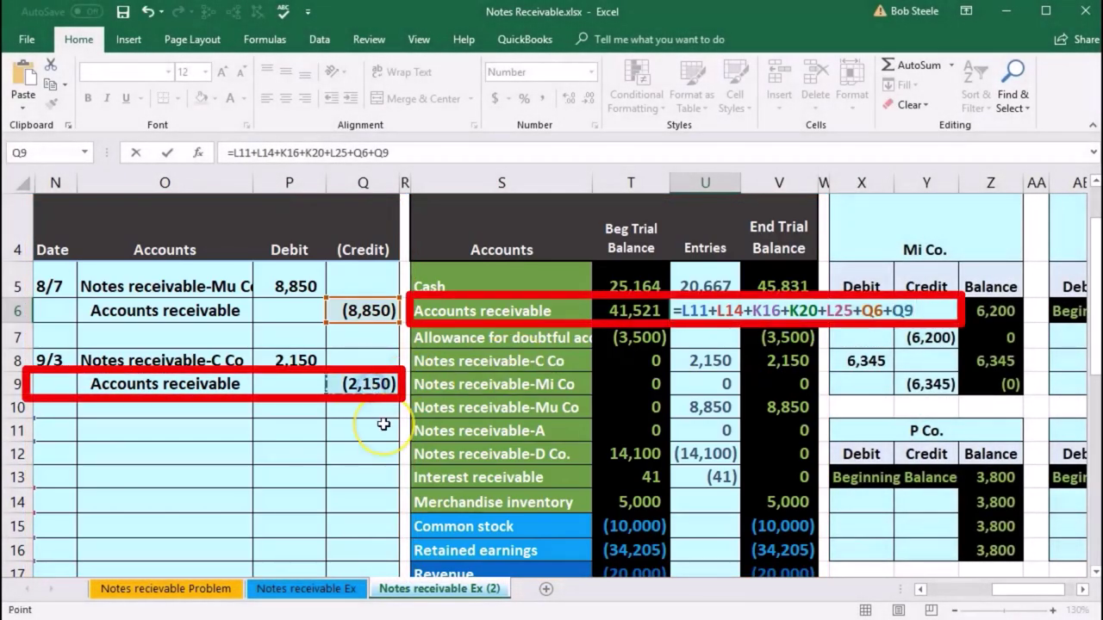